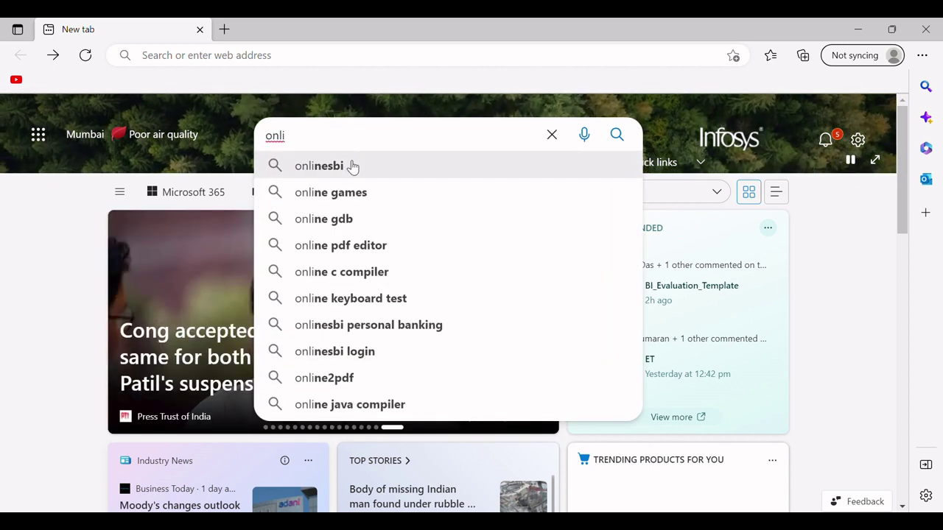
text(ne)
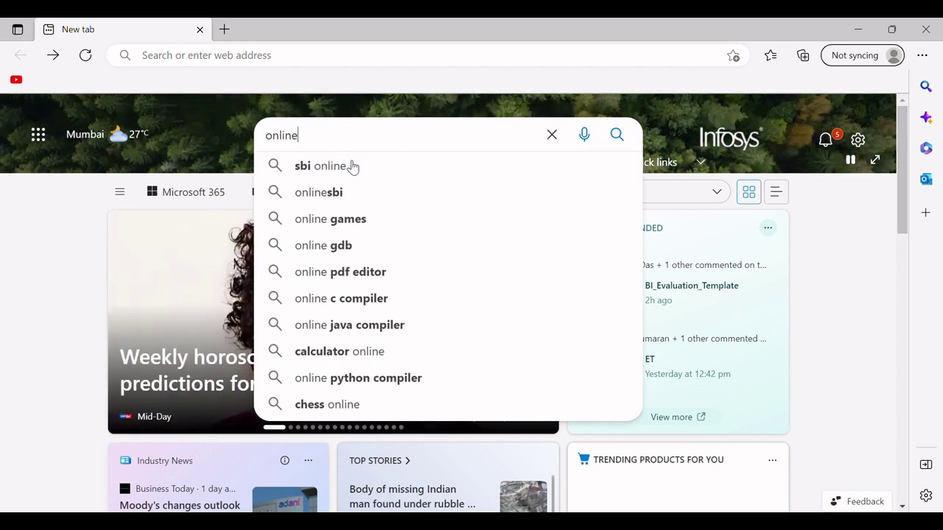
text(sbi)
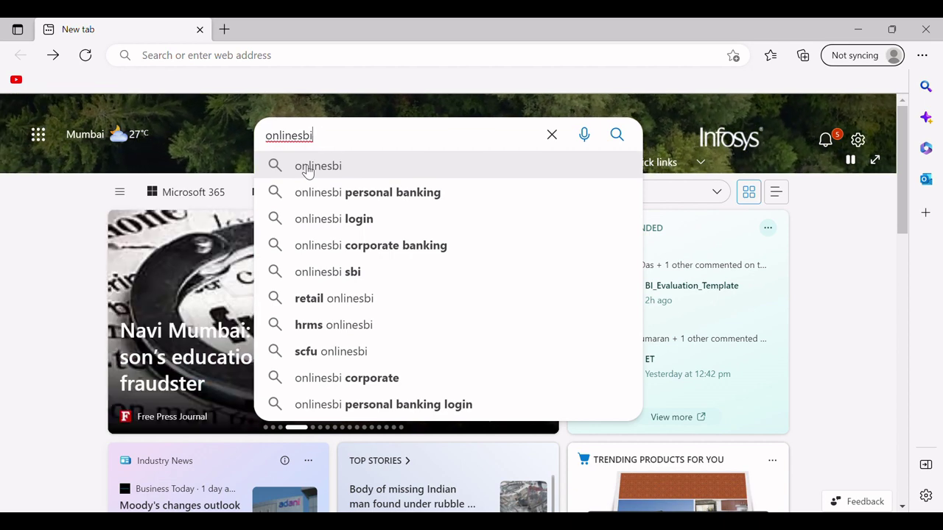
click(308, 168)
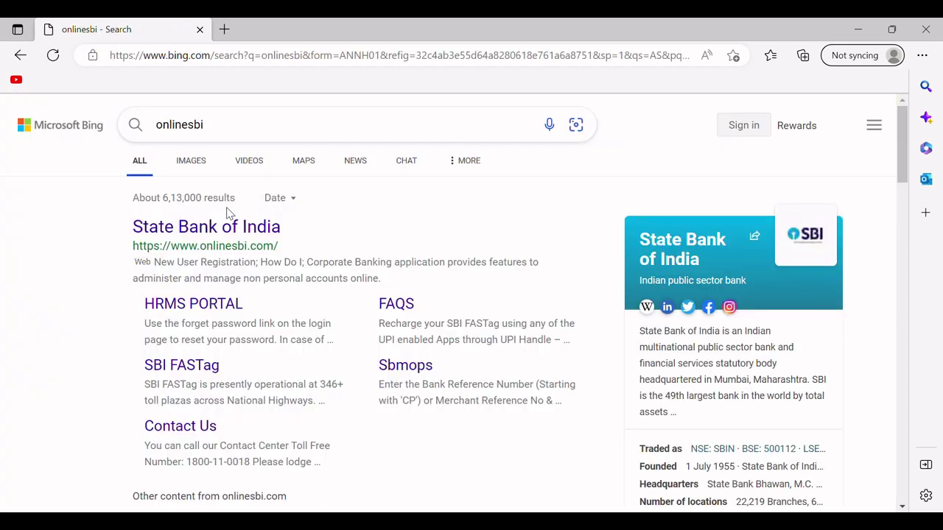
mouse_move(295, 246)
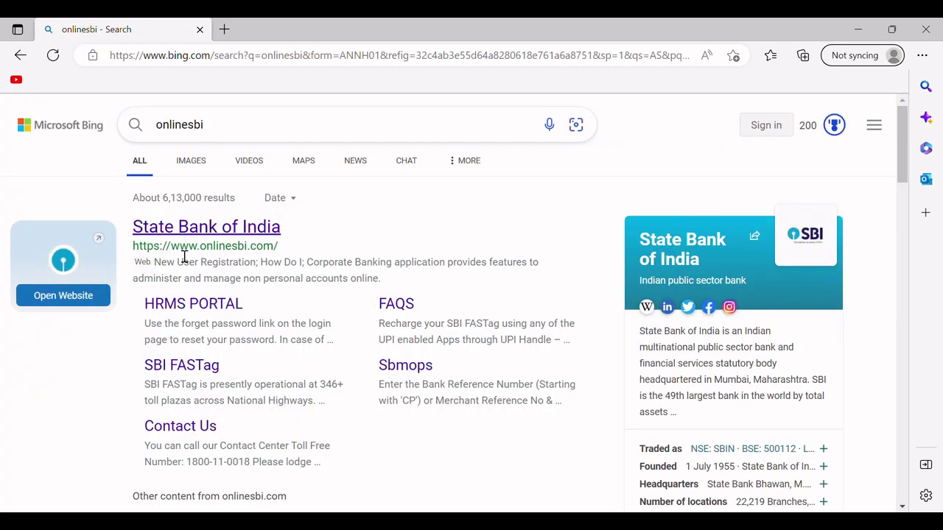
drag(177, 254, 282, 254)
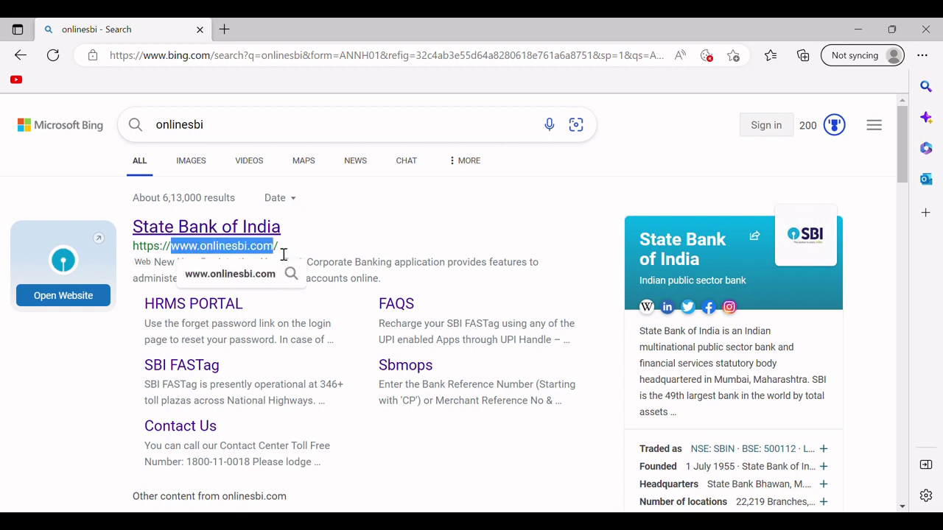
click(328, 242)
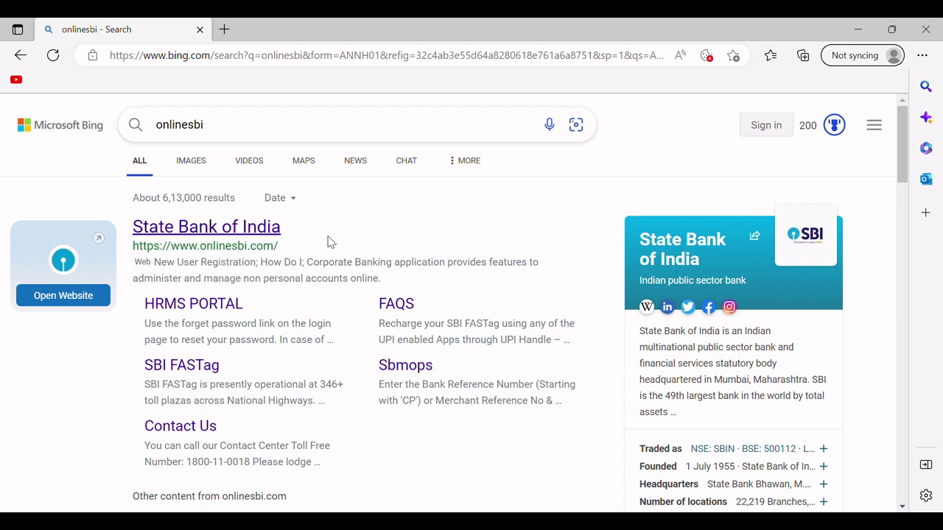
Open the State Bank of India result and choose LOGIN under Personal Banking.
click(183, 230)
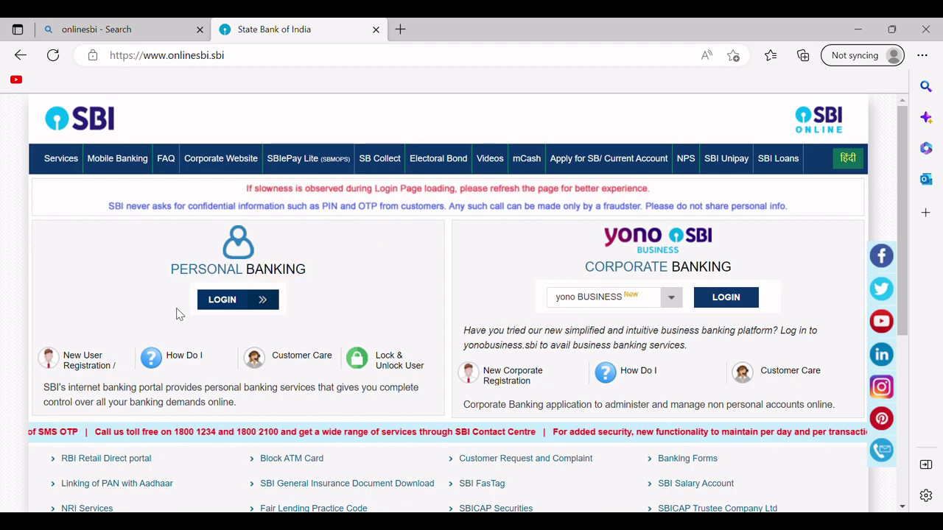
click(234, 305)
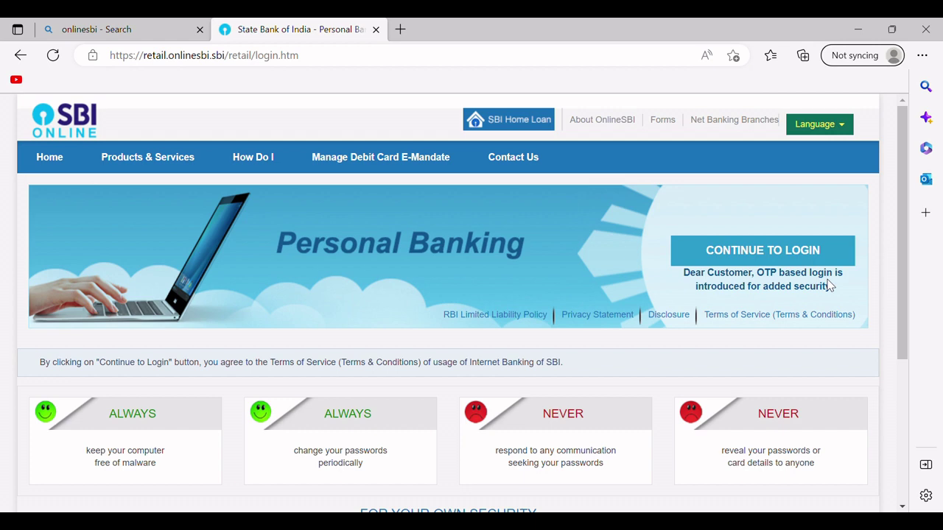
Continue to the Personal Banking login form and scroll through it.
click(764, 261)
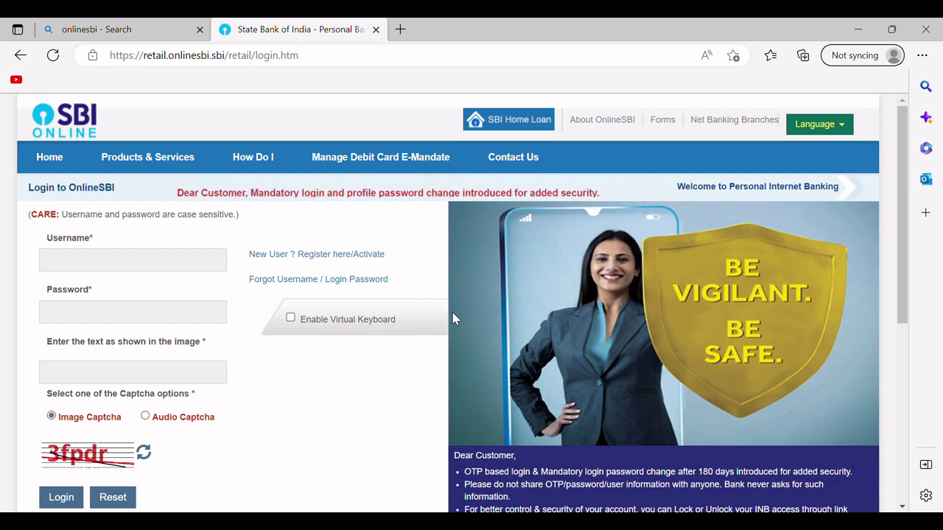
scroll(452, 318, down, 1)
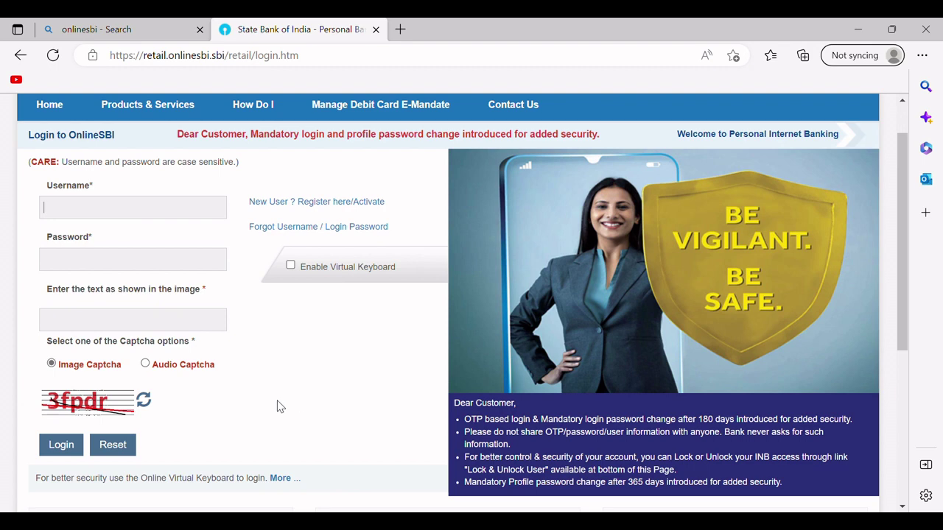
scroll(297, 406, up, 1)
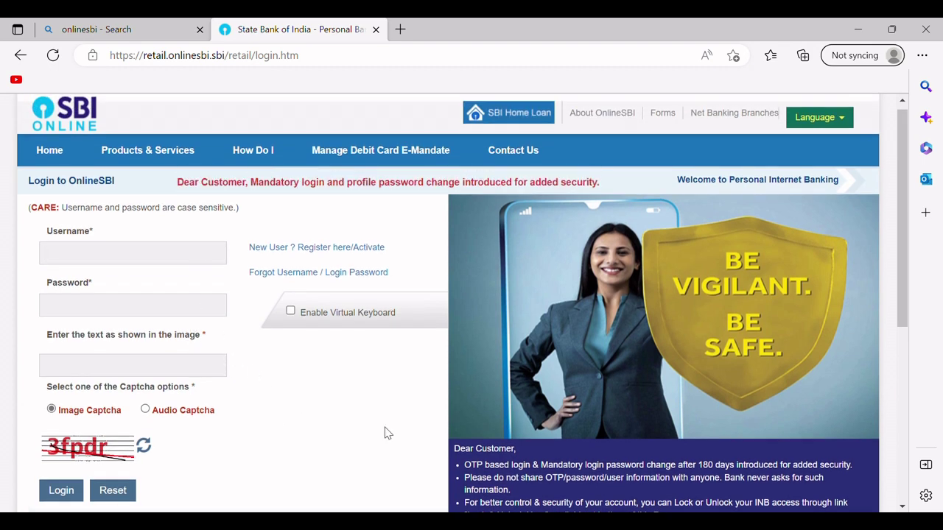
scroll(386, 434, down, 1)
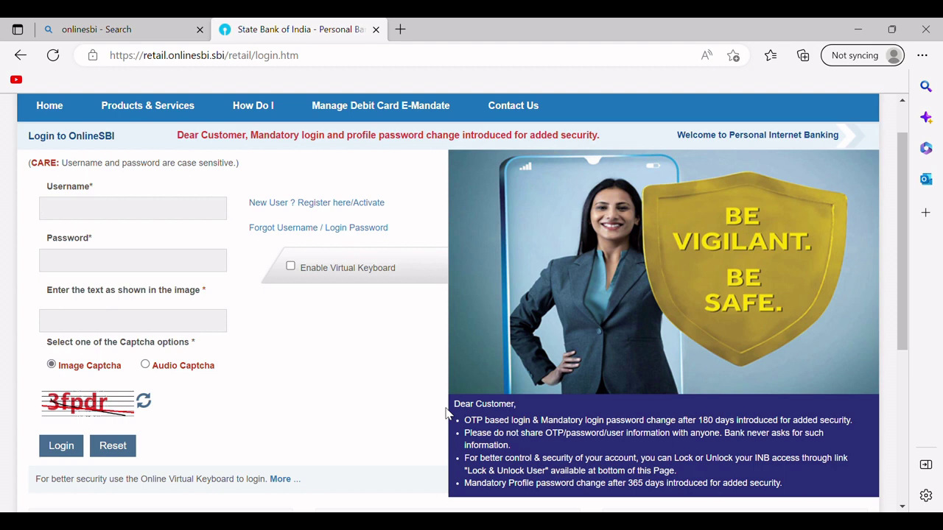
scroll(445, 413, up, 1)
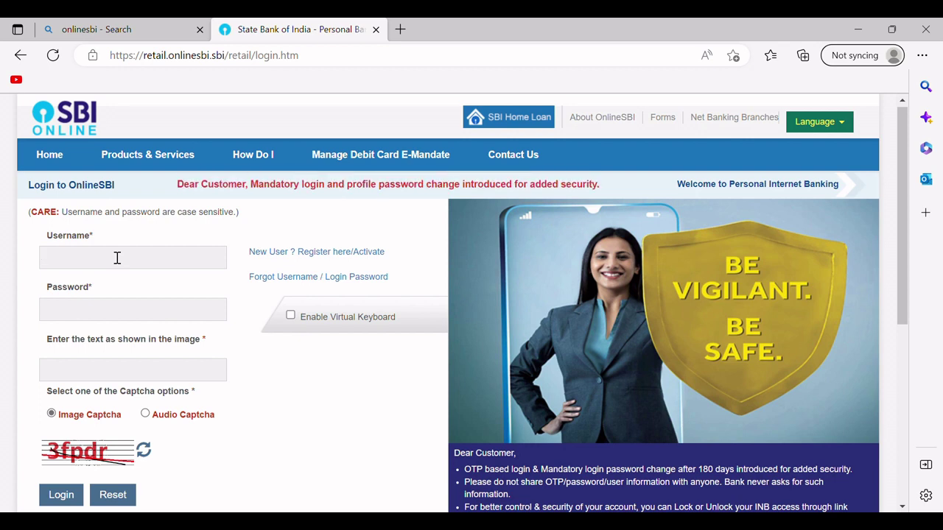
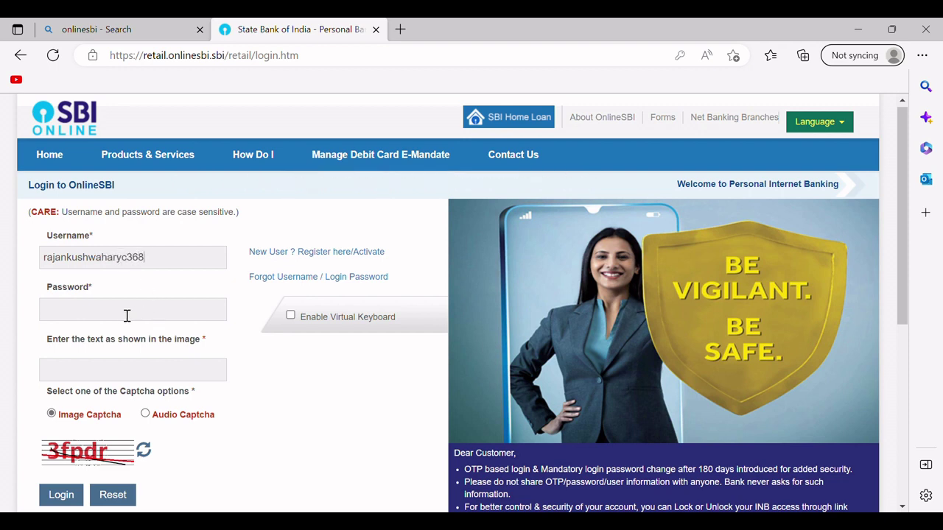
Enter the username, account password and the captcha characters shown in the image.
scroll(121, 315, down, 1)
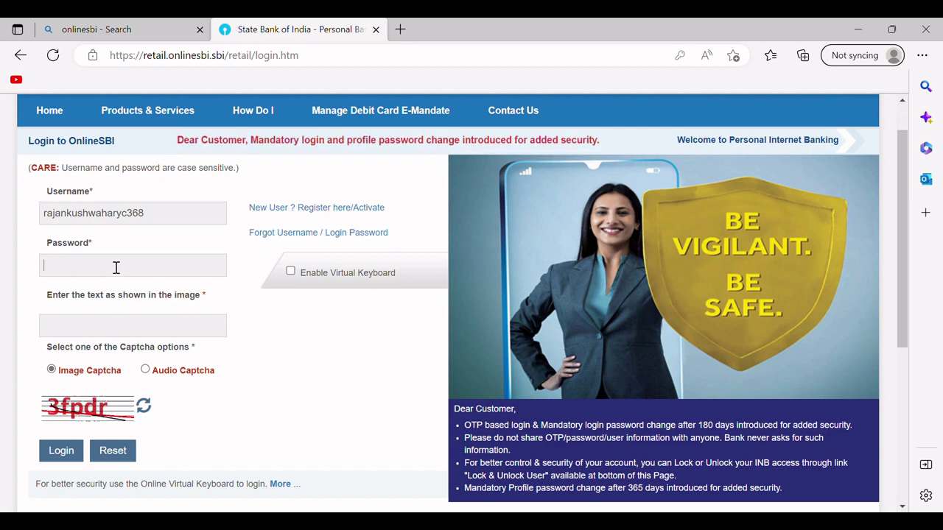
click(116, 268)
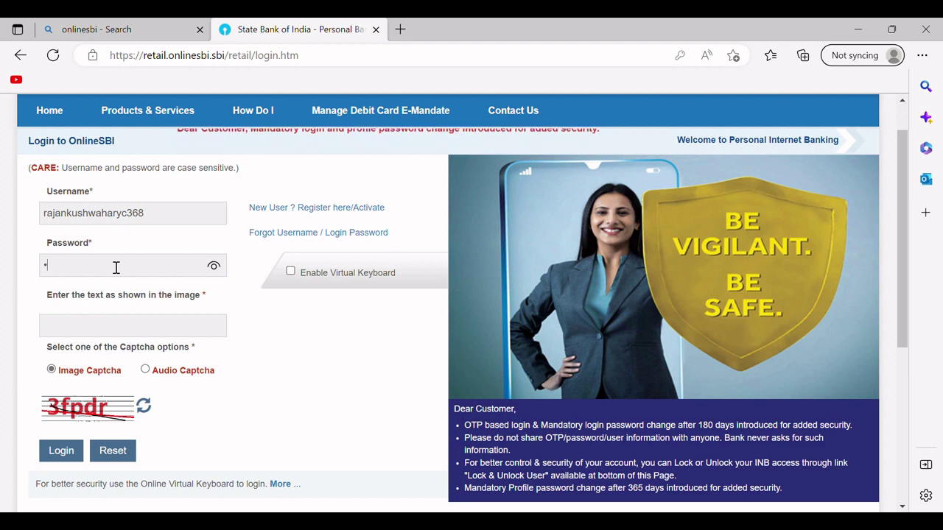
text(*****)
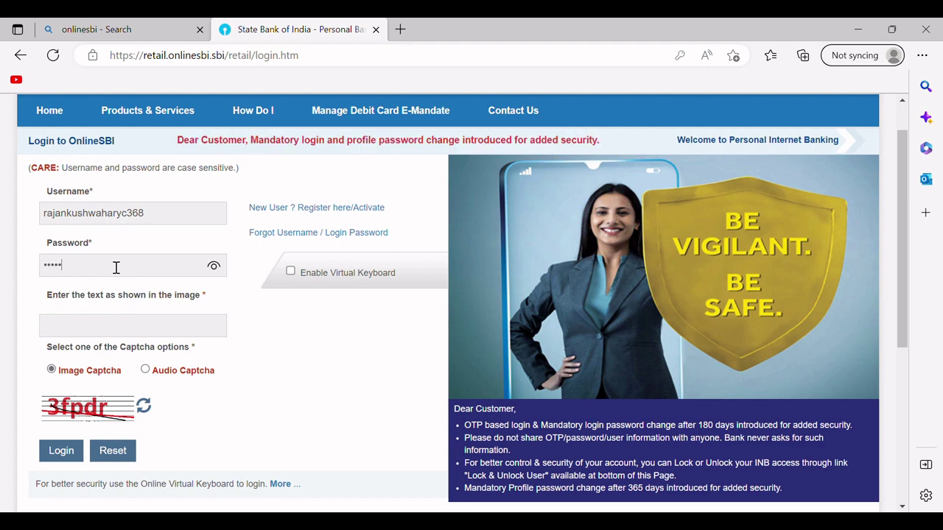
text(******)
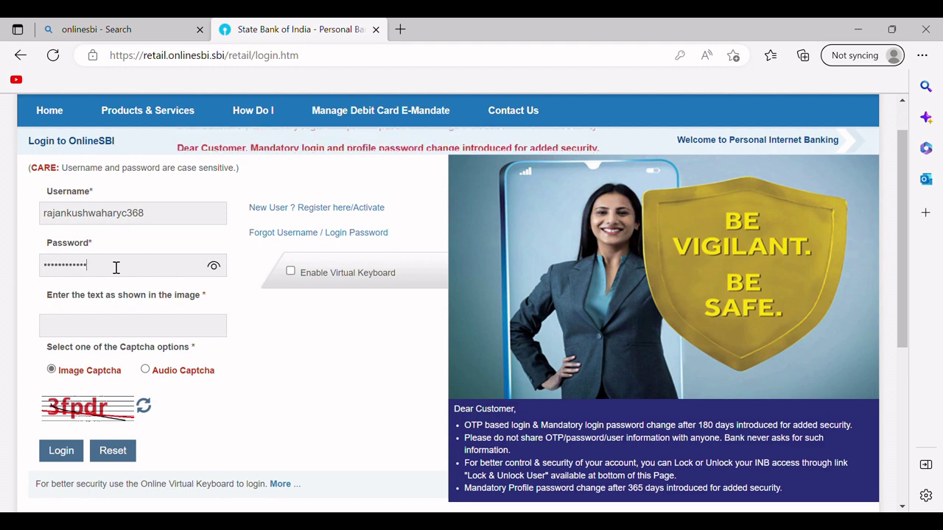
click(139, 337)
scroll(132, 333, down, 1)
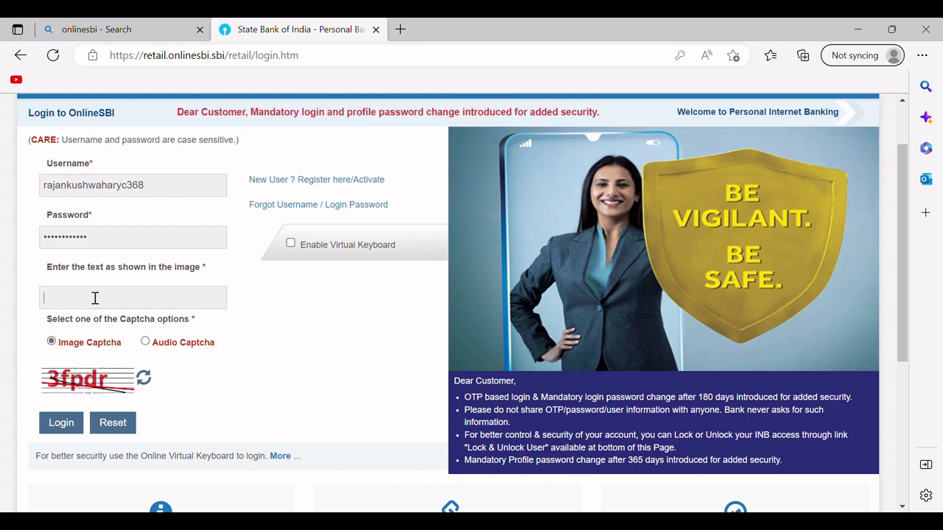
text(3f)
text(pdr)
Log in and submit the one-time password to reach the Account Summary.
click(57, 425)
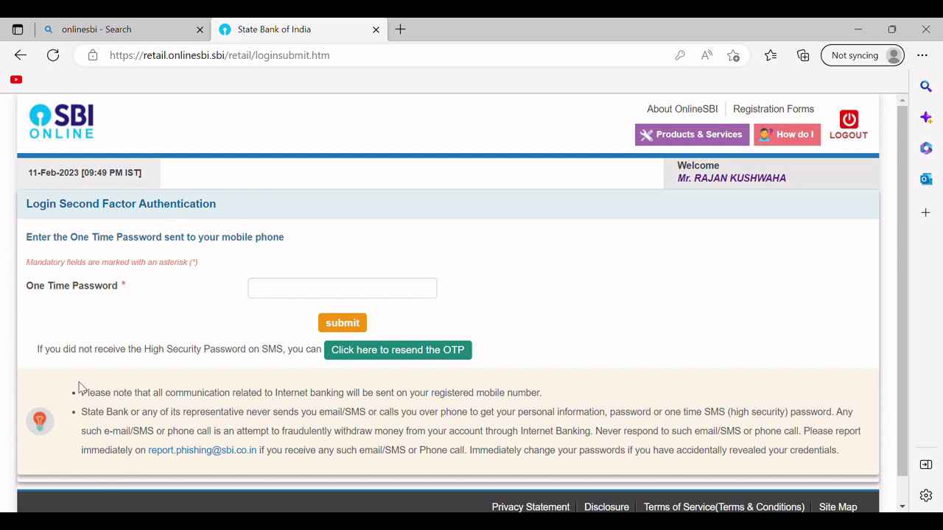
click(283, 290)
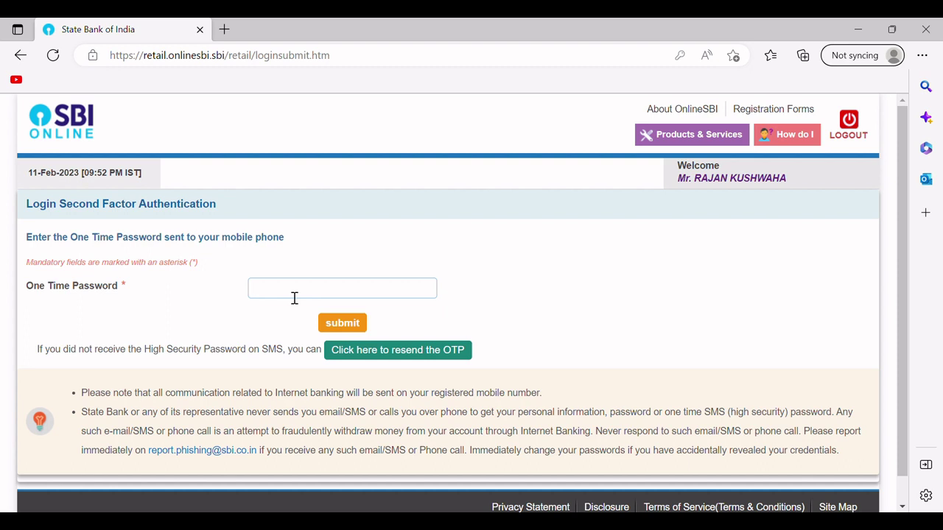
click(337, 323)
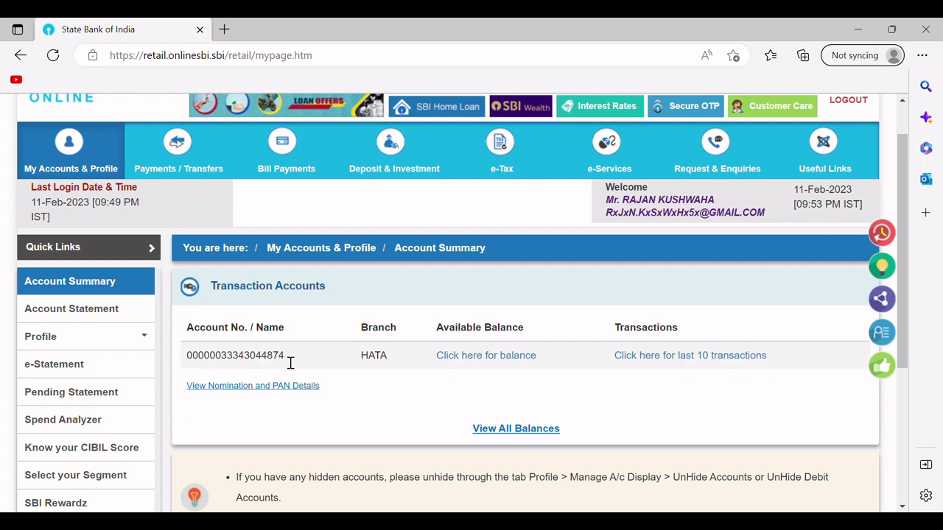
drag(290, 364, 248, 361)
Reveal the transaction account's available balance, INR 2,47,203.34.
click(368, 388)
click(489, 360)
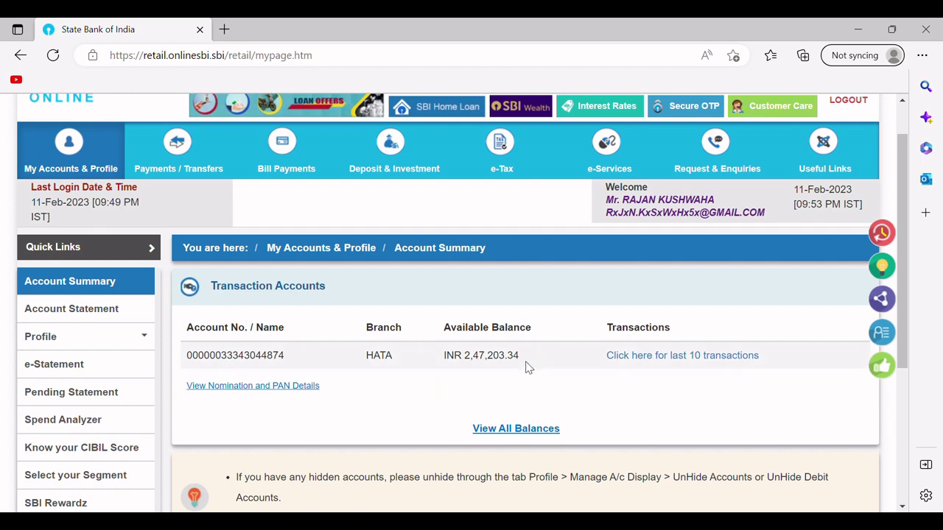
drag(520, 356, 434, 358)
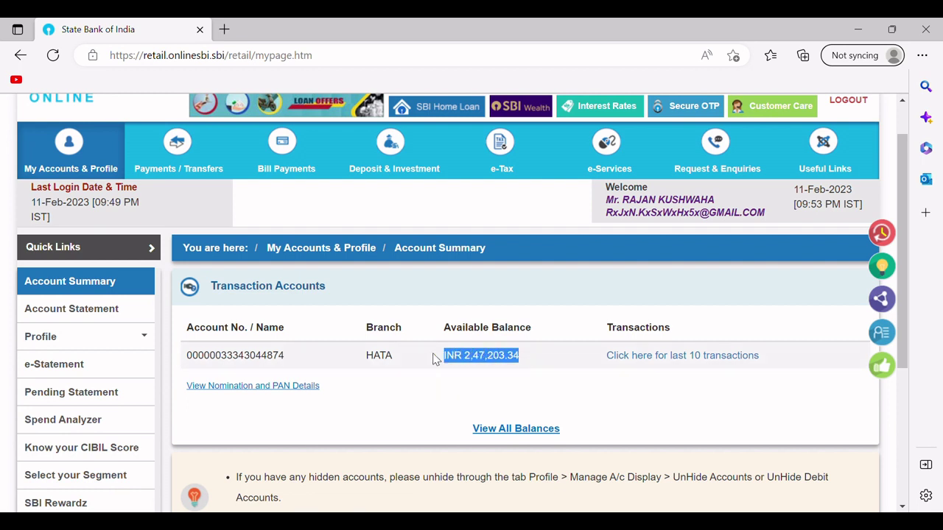
click(529, 380)
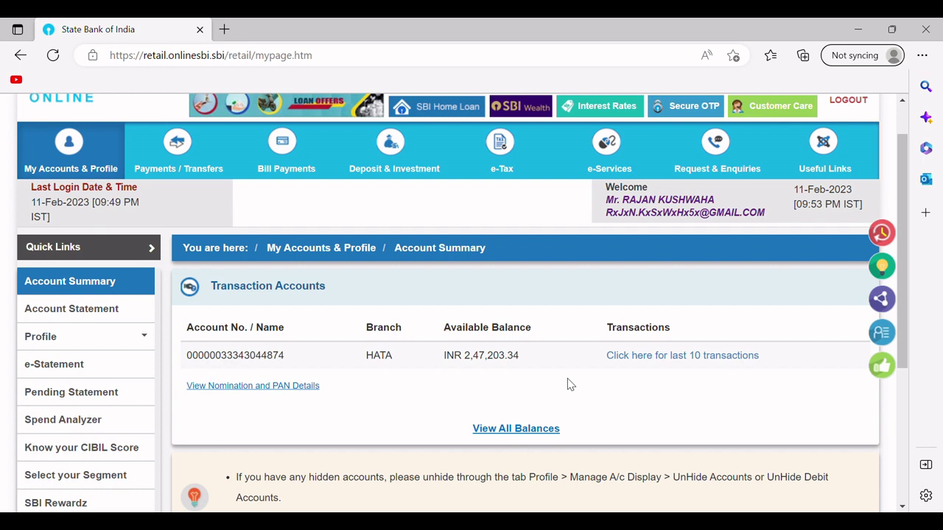
Open the savings account's last 10 transactions and scroll through the list.
click(681, 361)
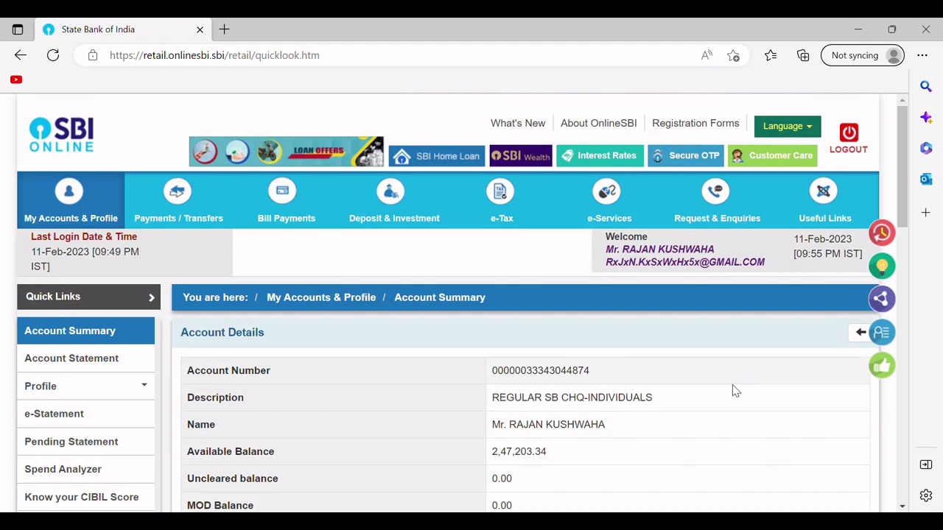
scroll(732, 389, down, 4)
scroll(732, 390, down, 2)
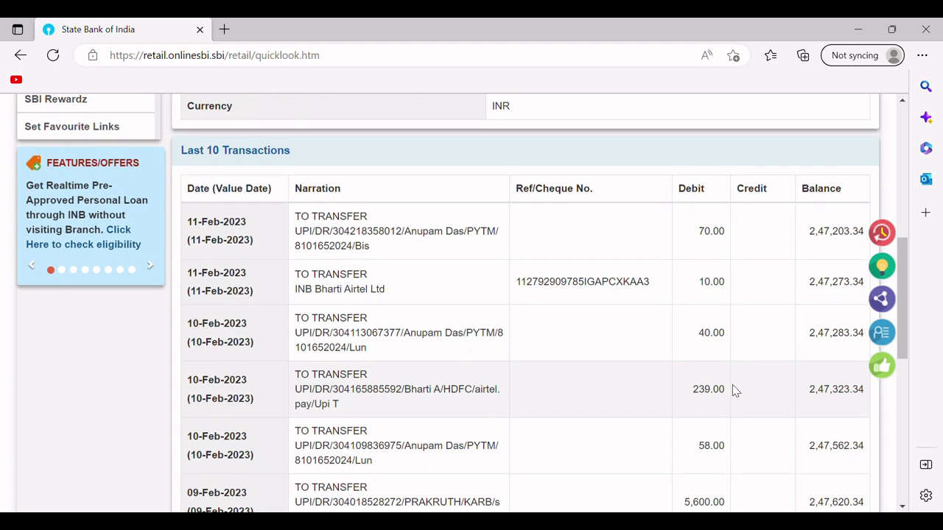
scroll(732, 389, up, 1)
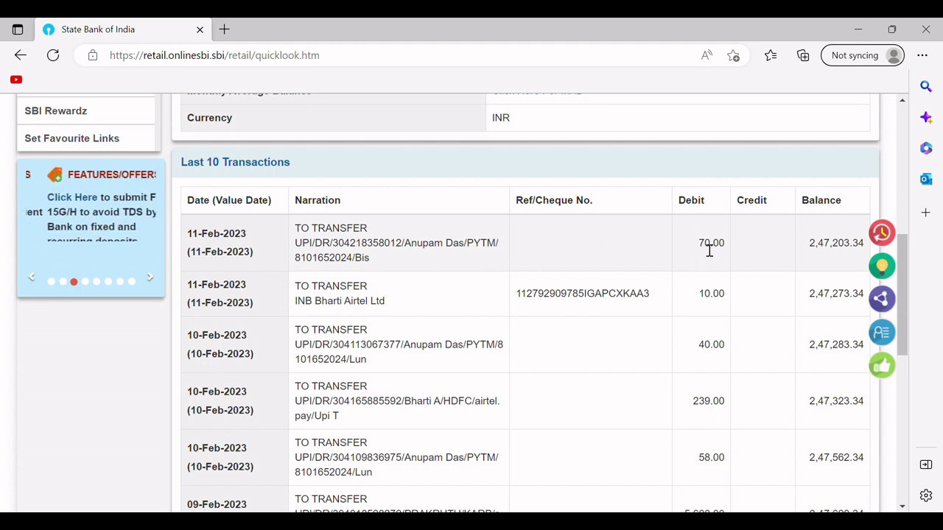
scroll(709, 251, up, 1)
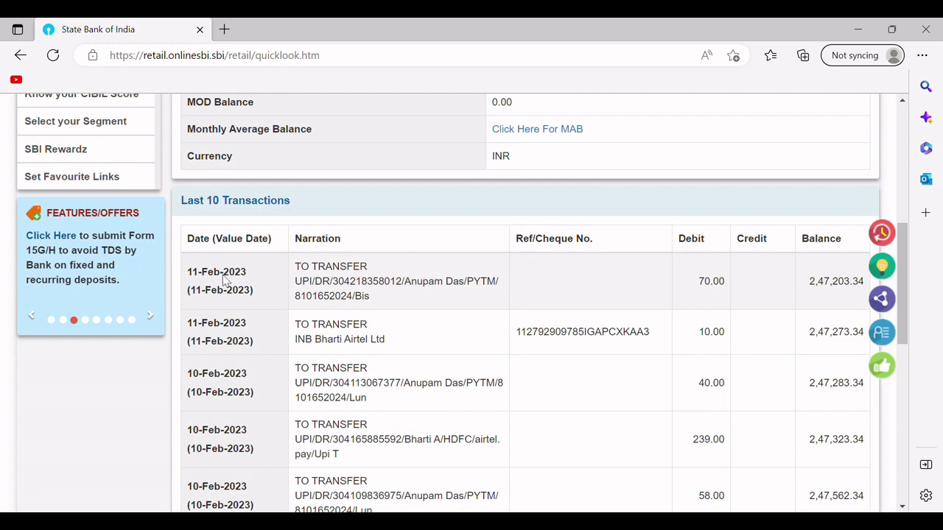
scroll(148, 221, up, 5)
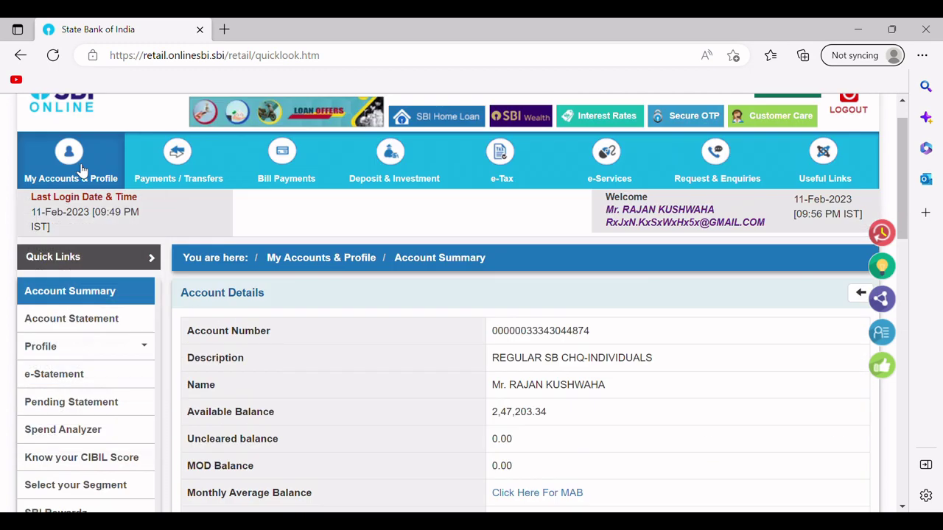
mouse_move(81, 169)
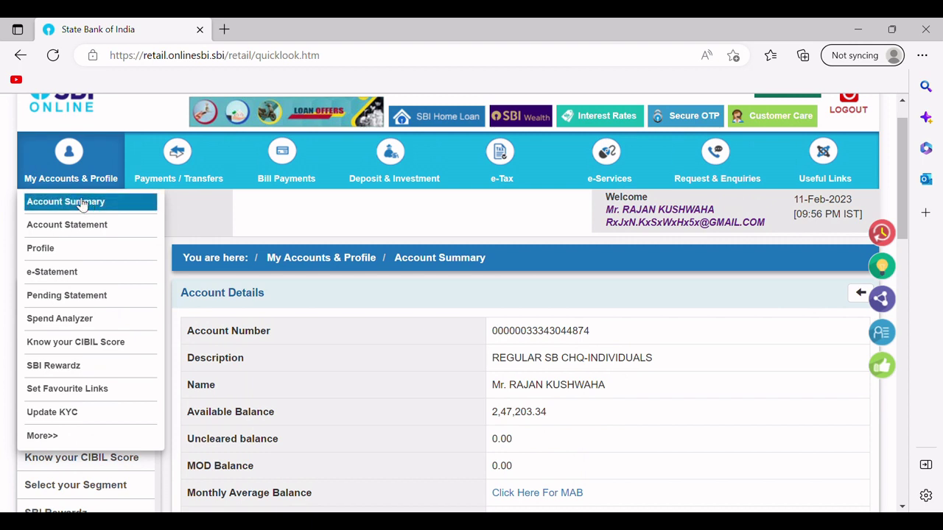
Go back to Account Summary from the My Accounts & Profile menu.
click(82, 201)
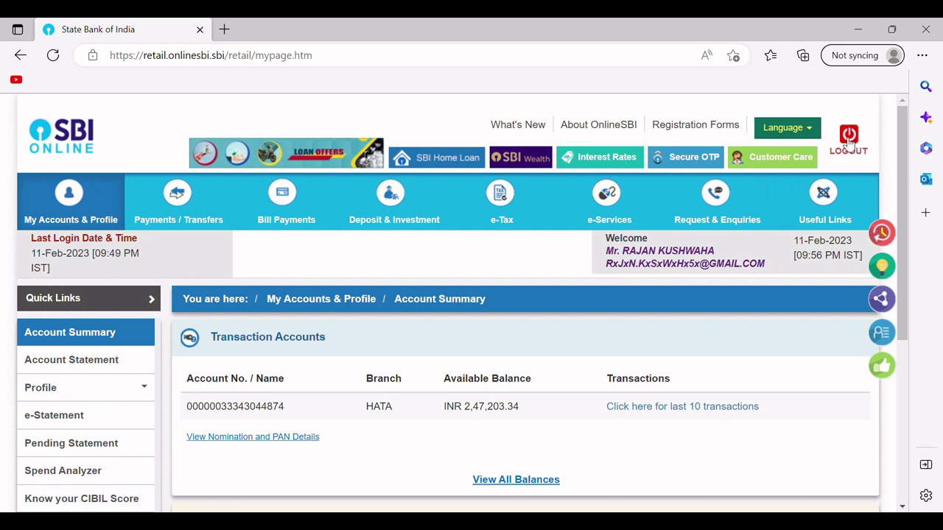
mouse_move(846, 171)
Log out, then rate the net-banking experience Satisfied and submit the feedback.
click(851, 137)
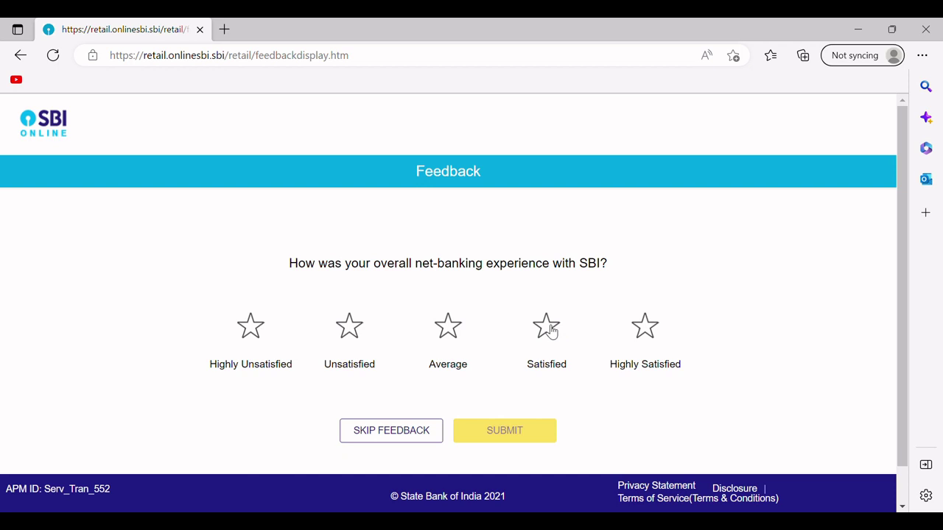
click(551, 332)
click(503, 428)
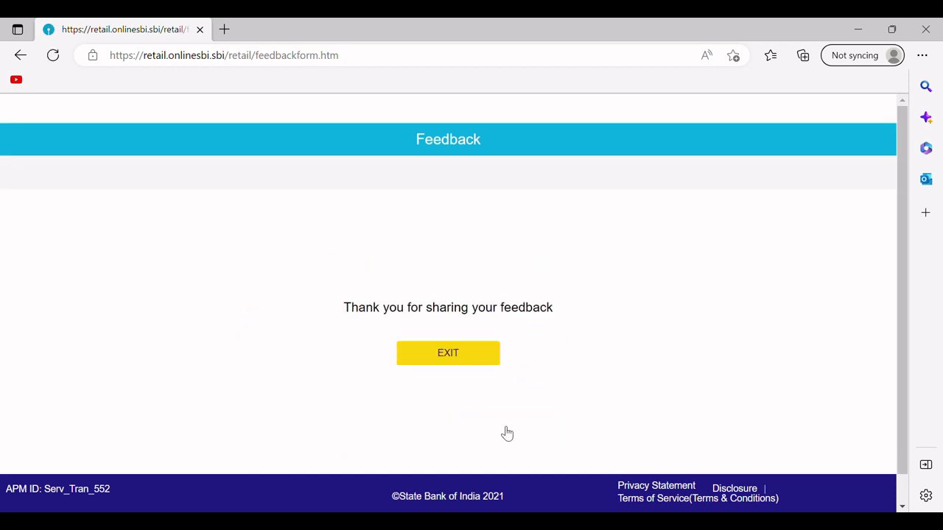